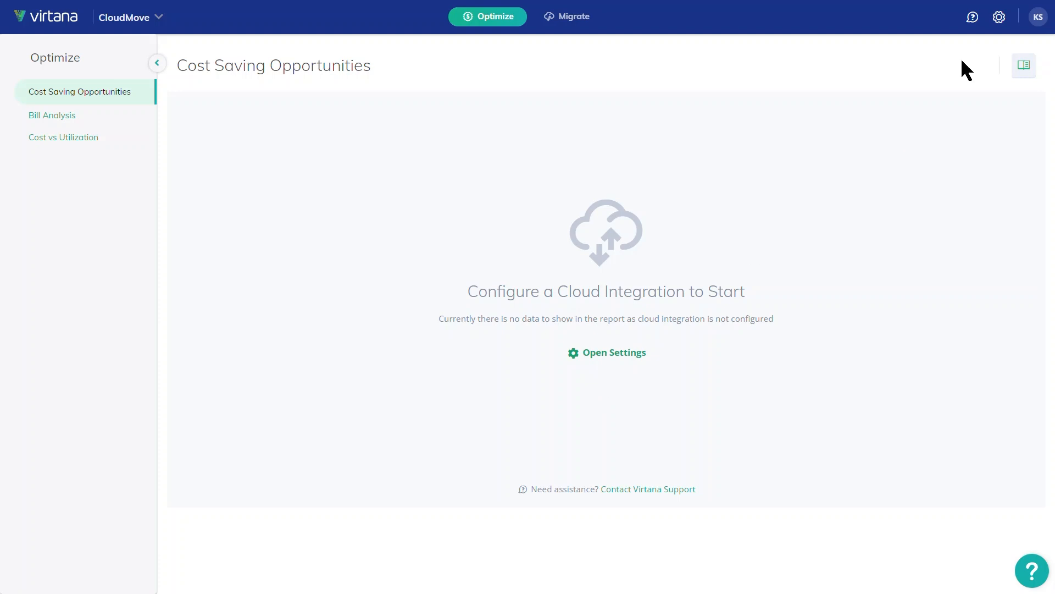
Start a new AWS integration in the cloud provider settings and name it MyDemoAWSDataSource
{"action": "left_click", "coordinate": [999, 19]}
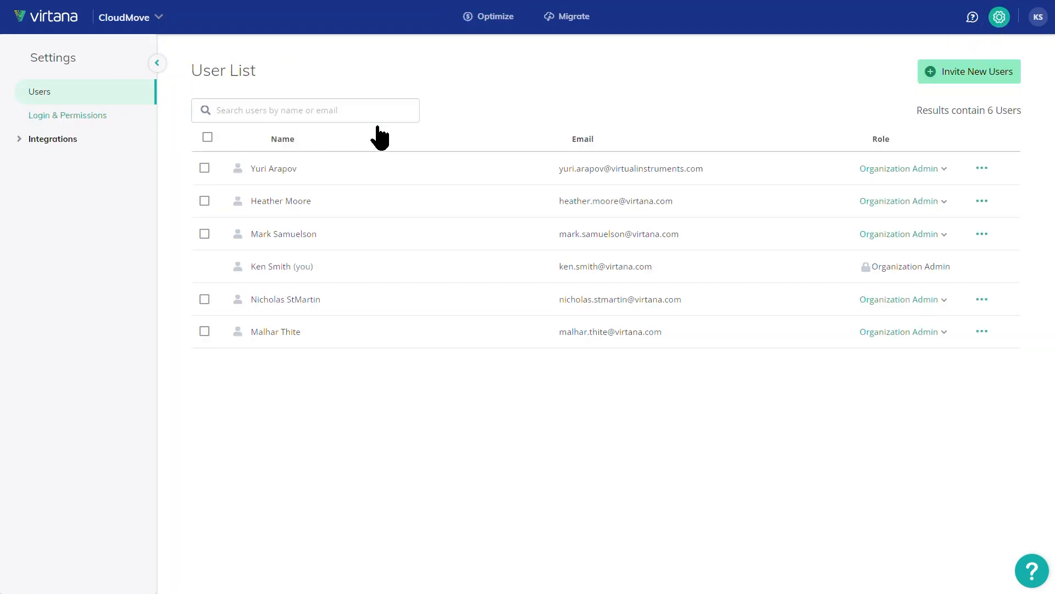
{"action": "left_click", "coordinate": [22, 141]}
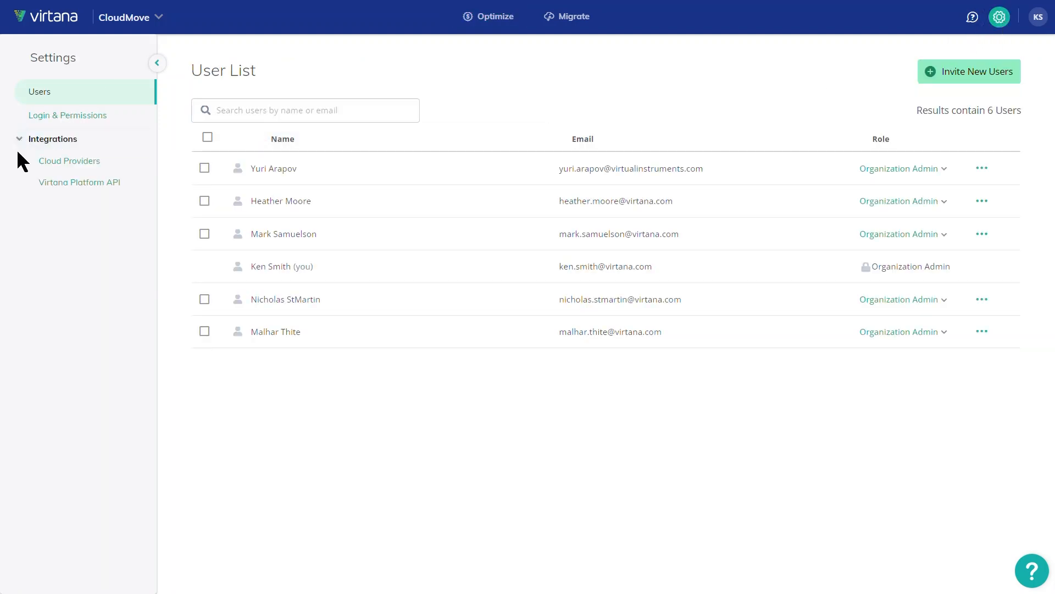
{"action": "left_click", "coordinate": [82, 161]}
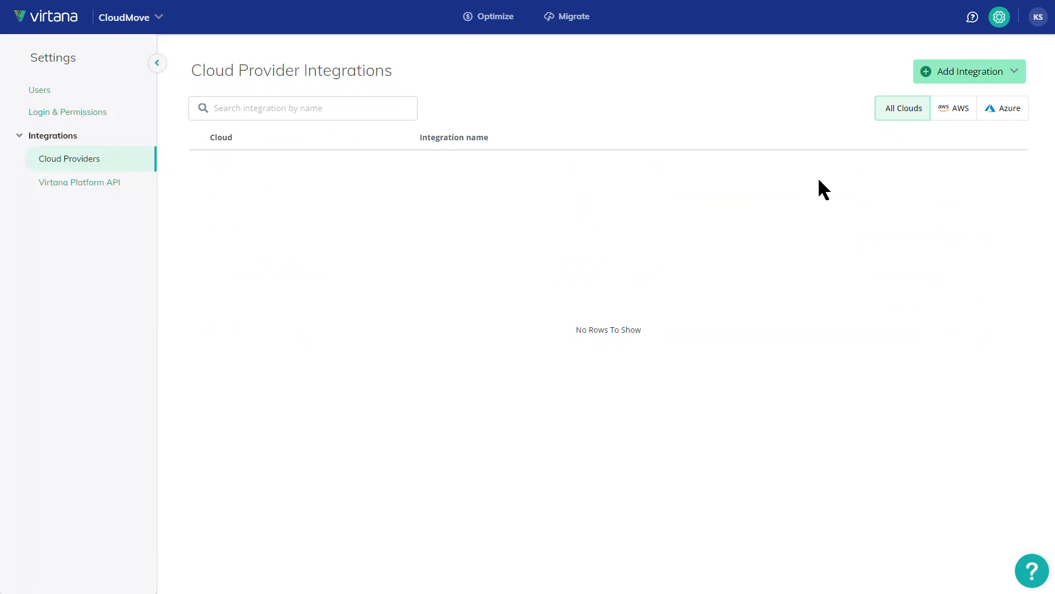
{"action": "left_click", "coordinate": [949, 73]}
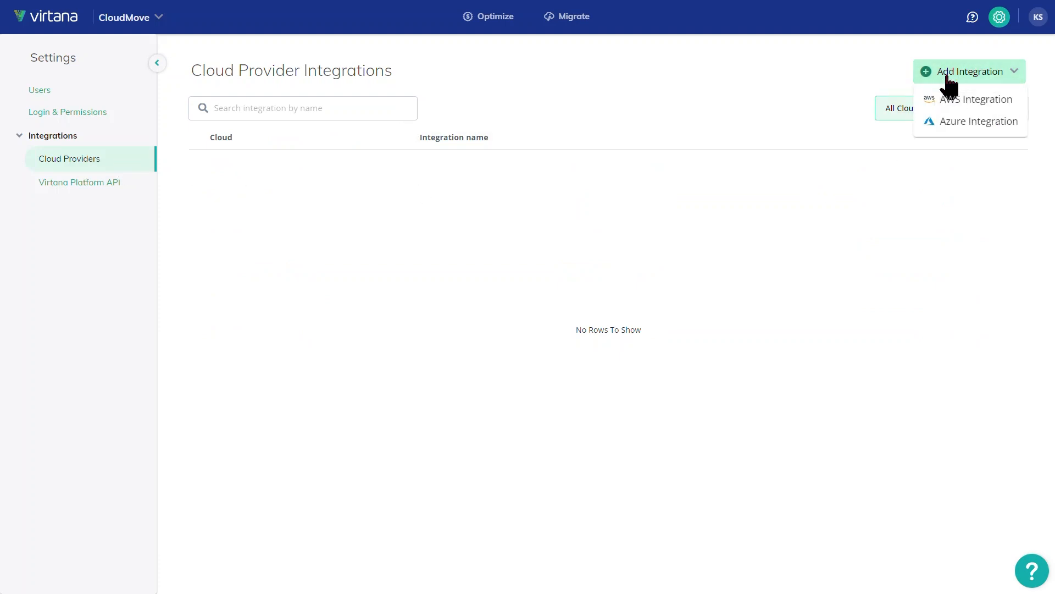
{"action": "left_click", "coordinate": [947, 100]}
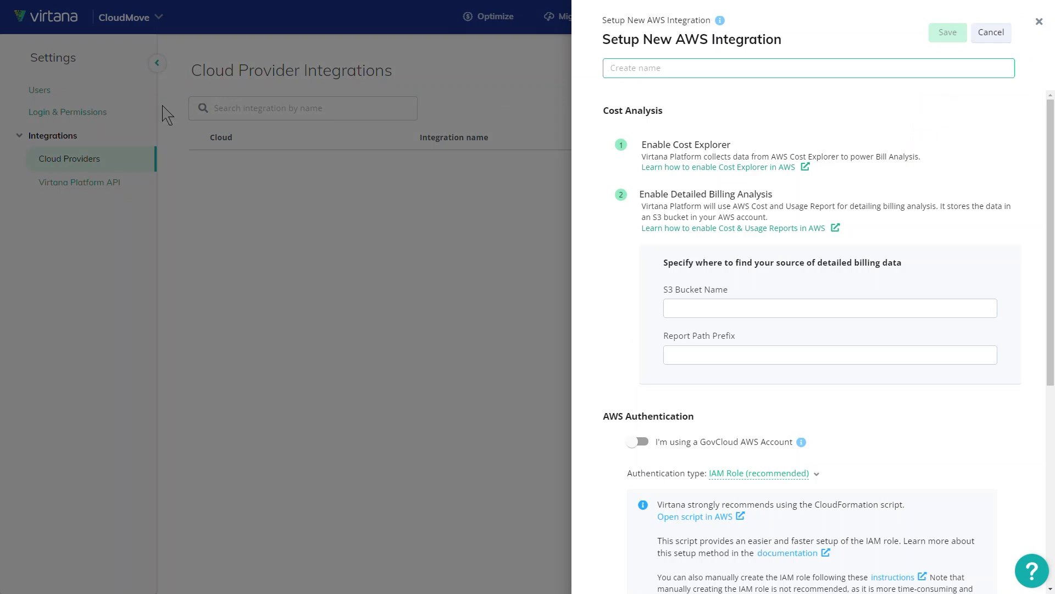
{"action": "left_click", "coordinate": [628, 68]}
{"action": "type", "text": "MyDemoAWSDataSource"}
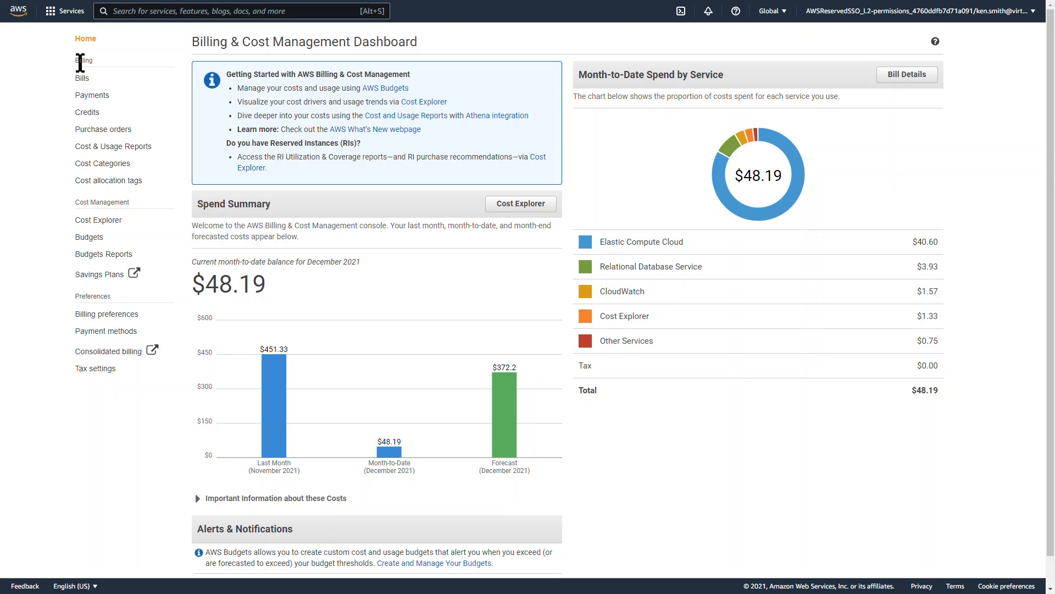
Open the Demo cost and usage report in AWS Billing and enter its bucket, aws-datasource-demo, as the Virtana integration's S3 bucket name
{"action": "left_click", "coordinate": [103, 145]}
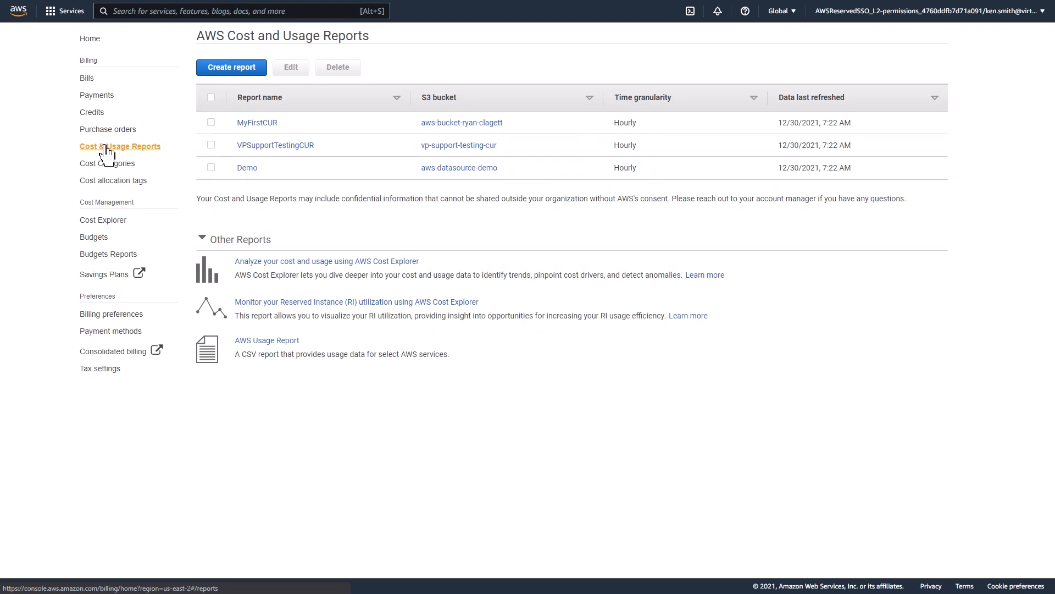
{"action": "left_click", "coordinate": [242, 169]}
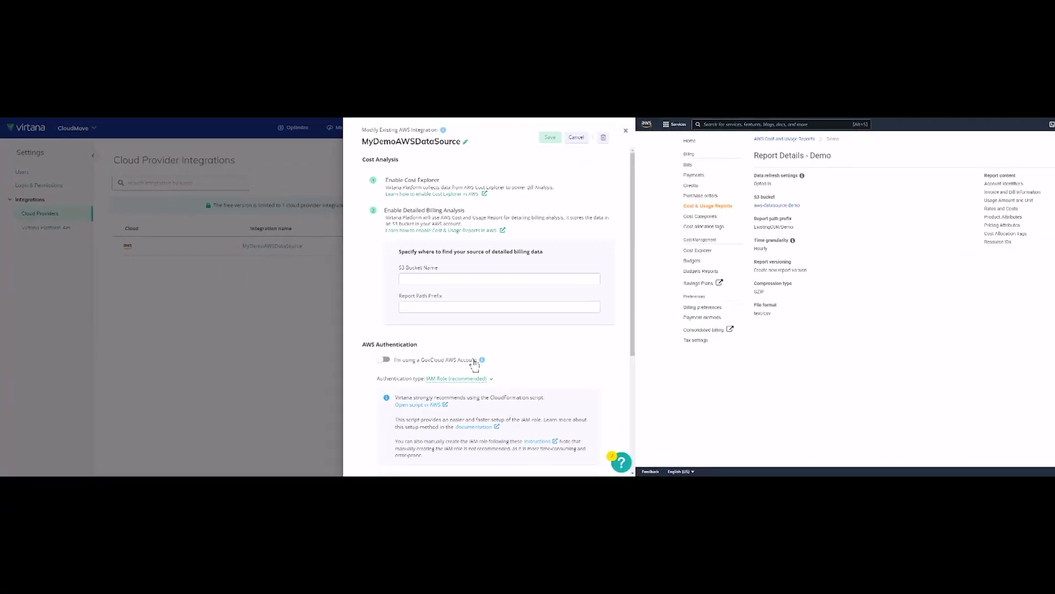
{"action": "left_click", "coordinate": [483, 279]}
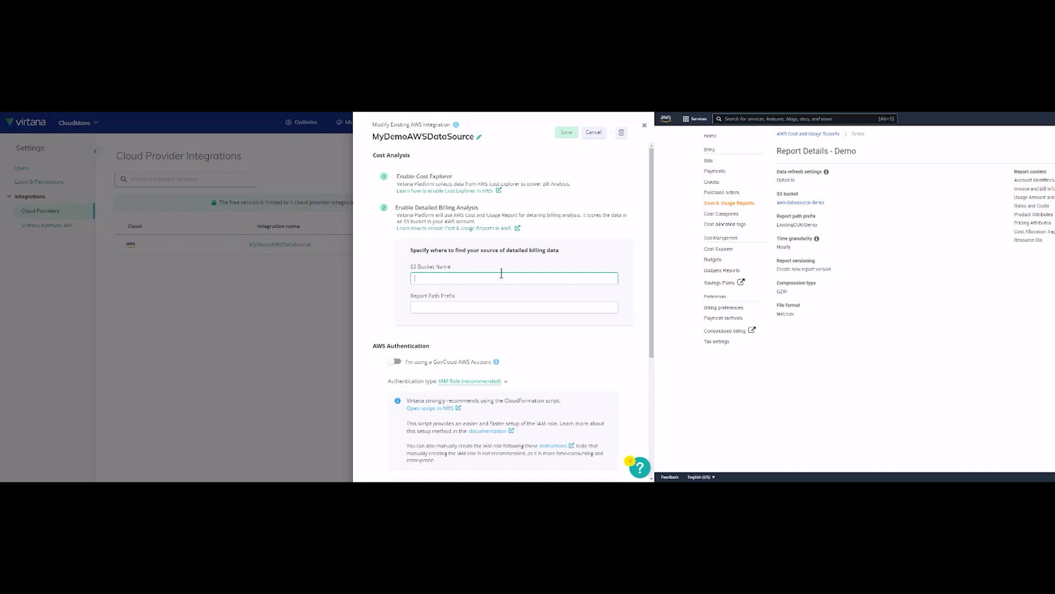
{"action": "left_click_drag", "start_coordinate": [827, 200], "coordinate": [790, 203]}
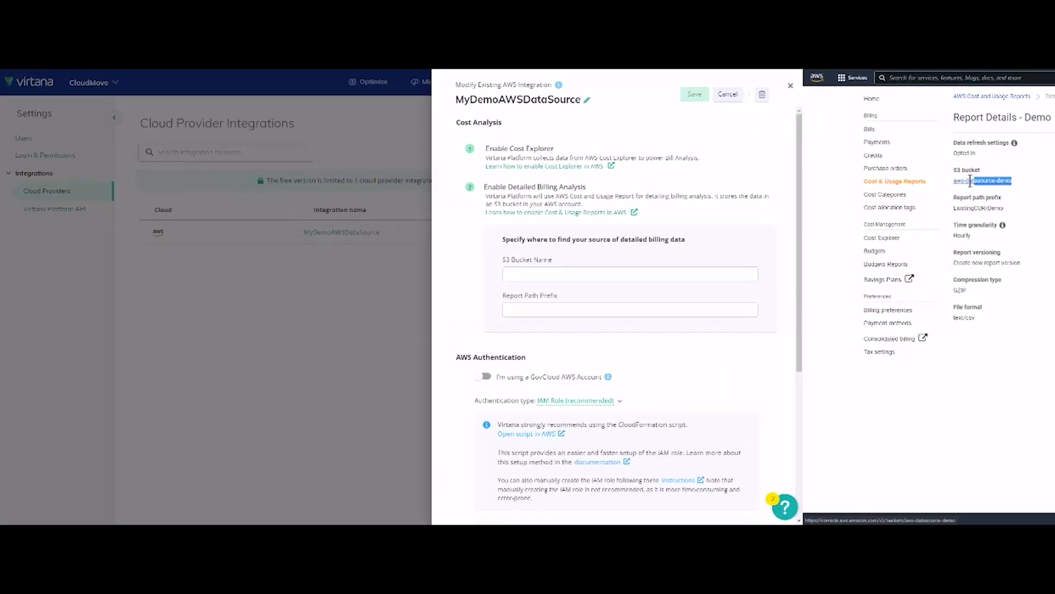
{"action": "left_click", "coordinate": [610, 270]}
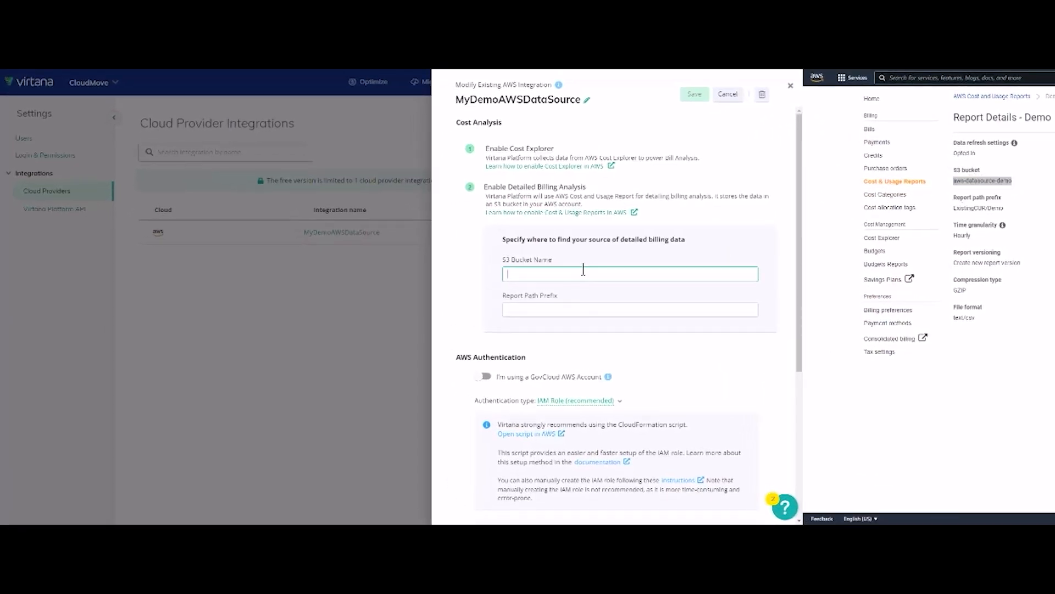
{"action": "type", "text": "aws-datasource-demo"}
Copy the report path prefix ExistingCUR/Demo from the AWS report details into the integration's Report Path Prefix
{"action": "left_click", "coordinate": [583, 309]}
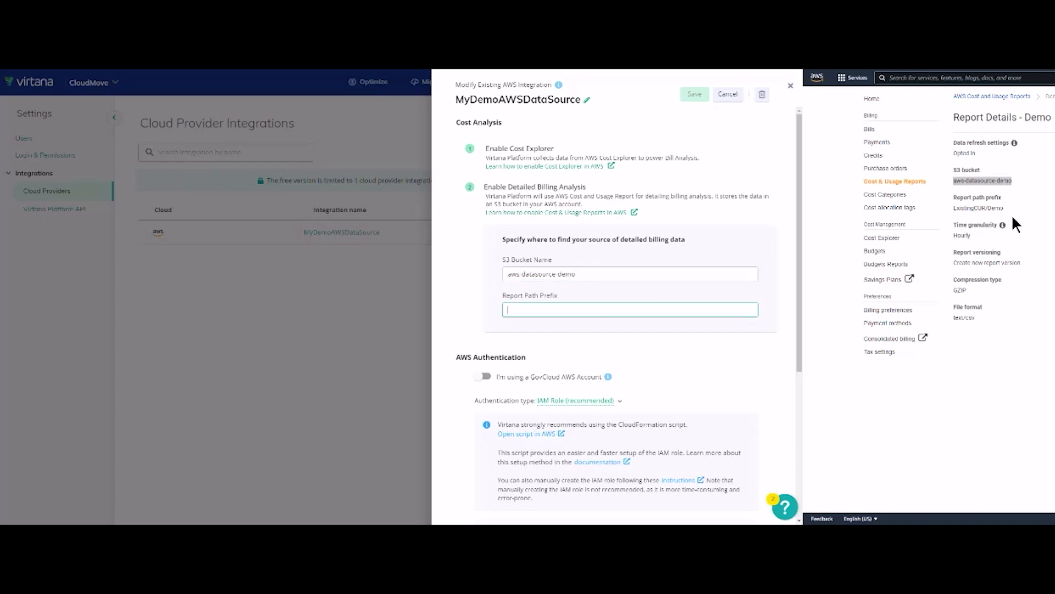
{"action": "left_click_drag", "start_coordinate": [1010, 207], "coordinate": [955, 209]}
{"action": "key", "text": "ctrl+c"}
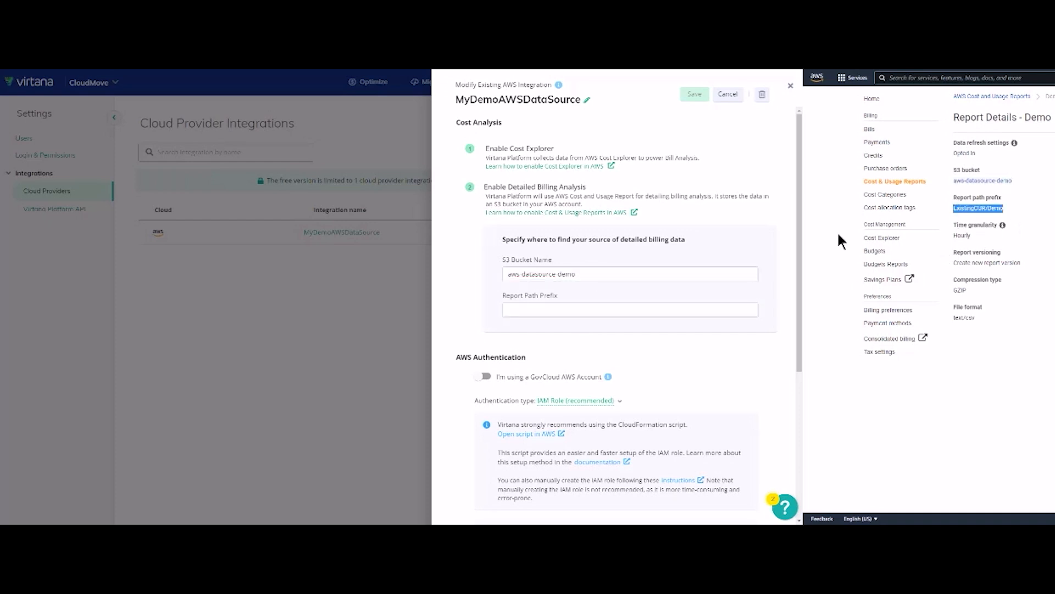
{"action": "left_click", "coordinate": [575, 310]}
{"action": "key", "text": "ctrl+v"}
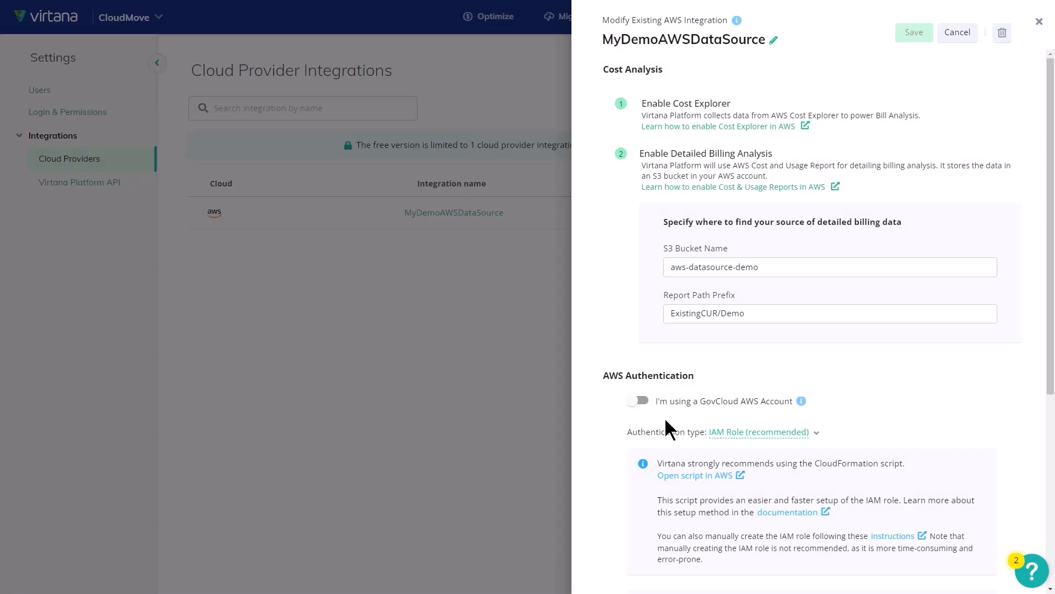
Choose IAM Role (recommended) as the authentication type and open the CloudFormation script in AWS
{"action": "left_click", "coordinate": [749, 432]}
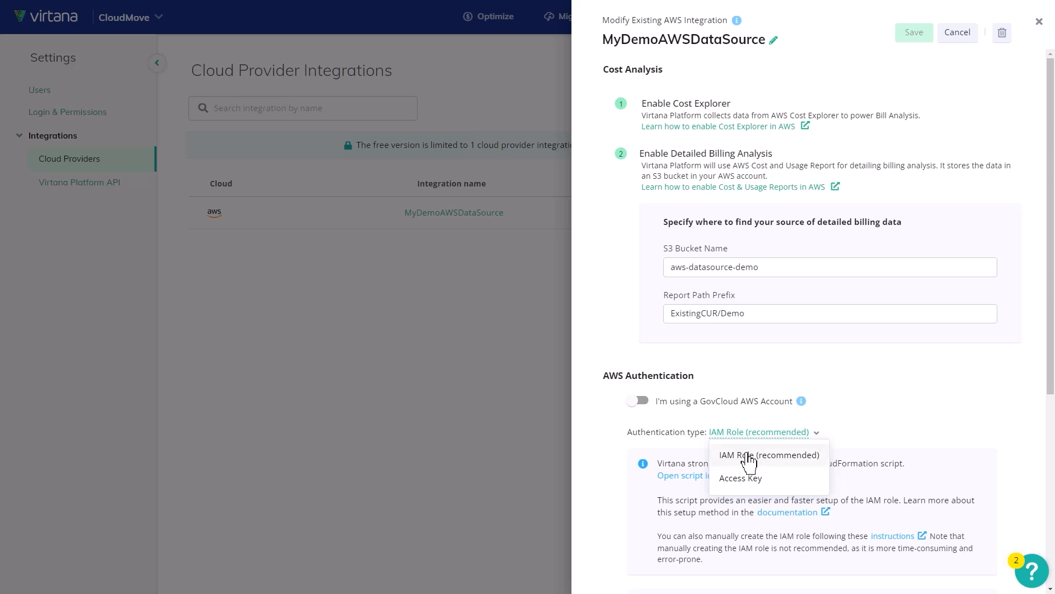
{"action": "left_click", "coordinate": [749, 455]}
{"action": "scroll", "coordinate": [745, 464], "scroll_direction": "down", "scroll_amount": 5}
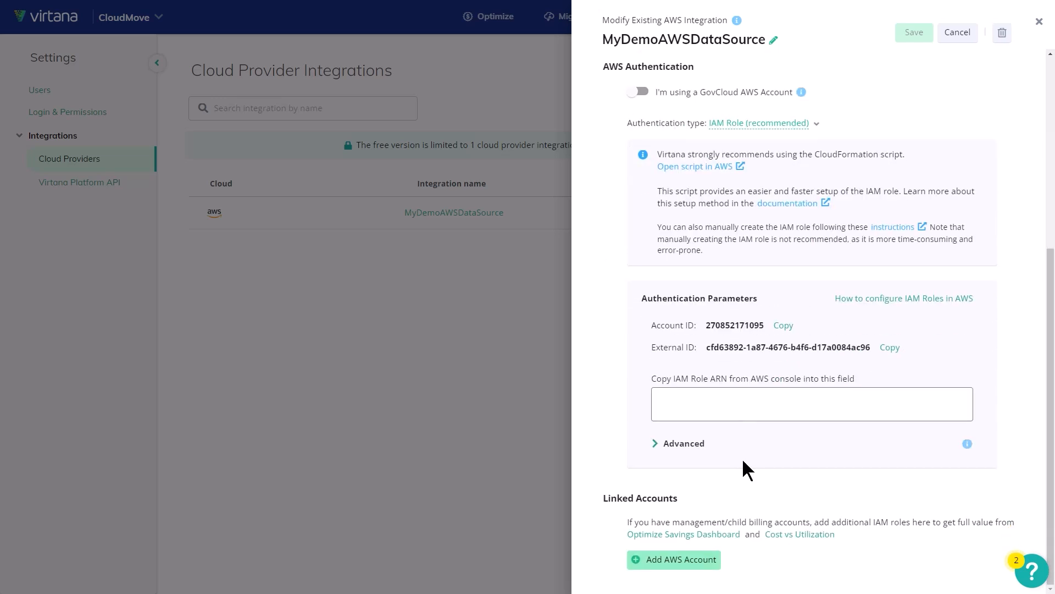
{"action": "left_click", "coordinate": [700, 167]}
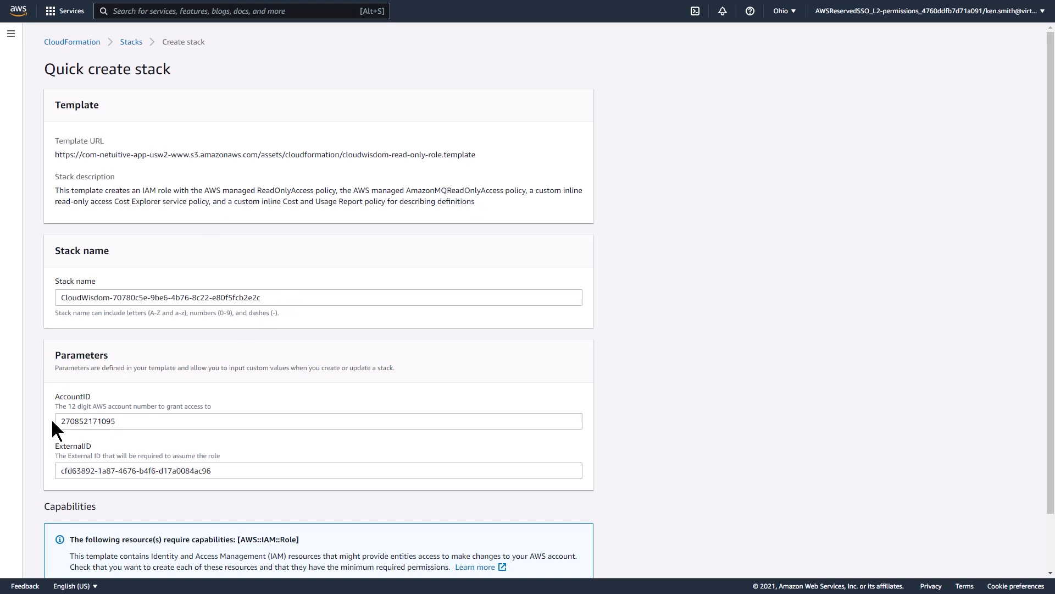
Check the prefilled stack name, account ID and external ID, acknowledge IAM resource creation, and create the stack
{"action": "left_click", "coordinate": [225, 471]}
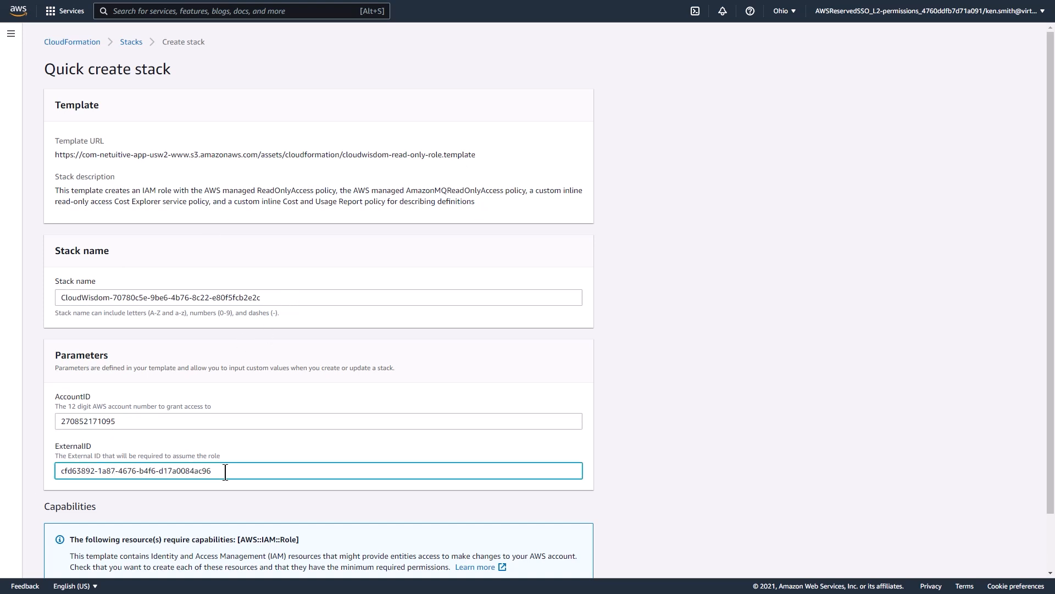
{"action": "left_click", "coordinate": [273, 299]}
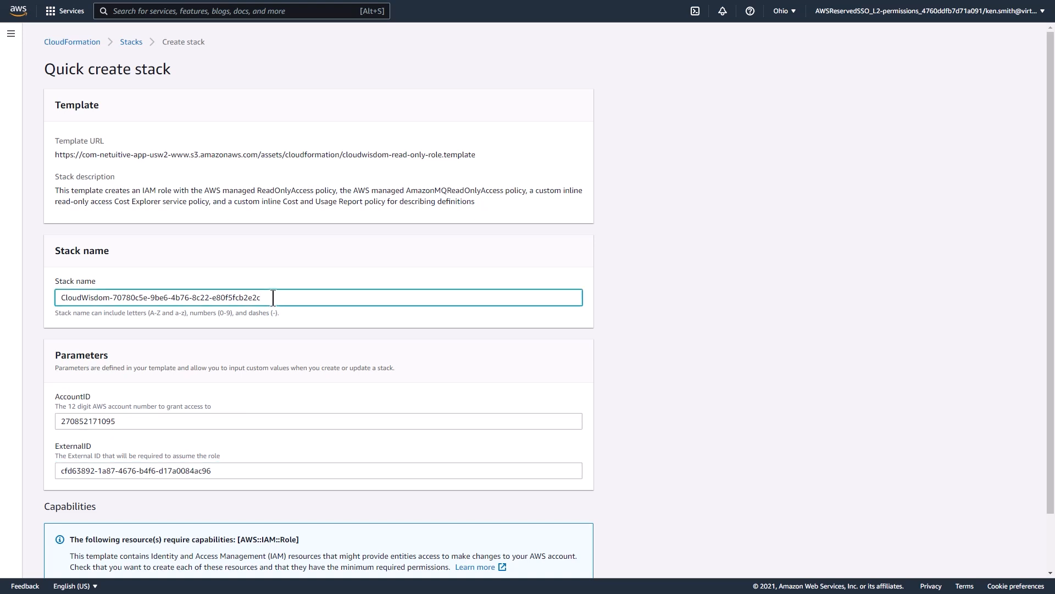
{"action": "left_click", "coordinate": [181, 421]}
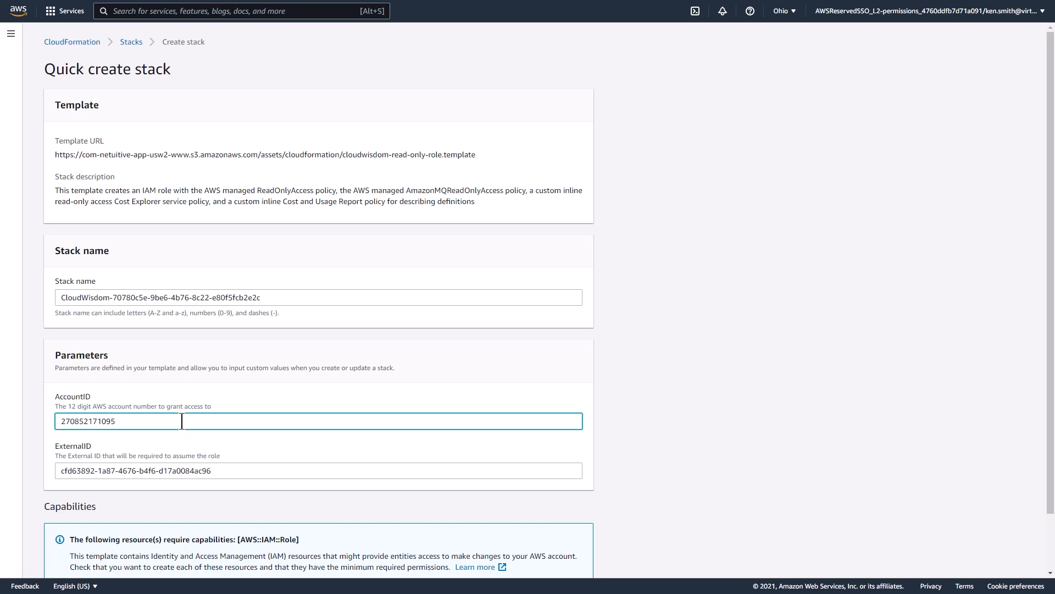
{"action": "left_click", "coordinate": [222, 466]}
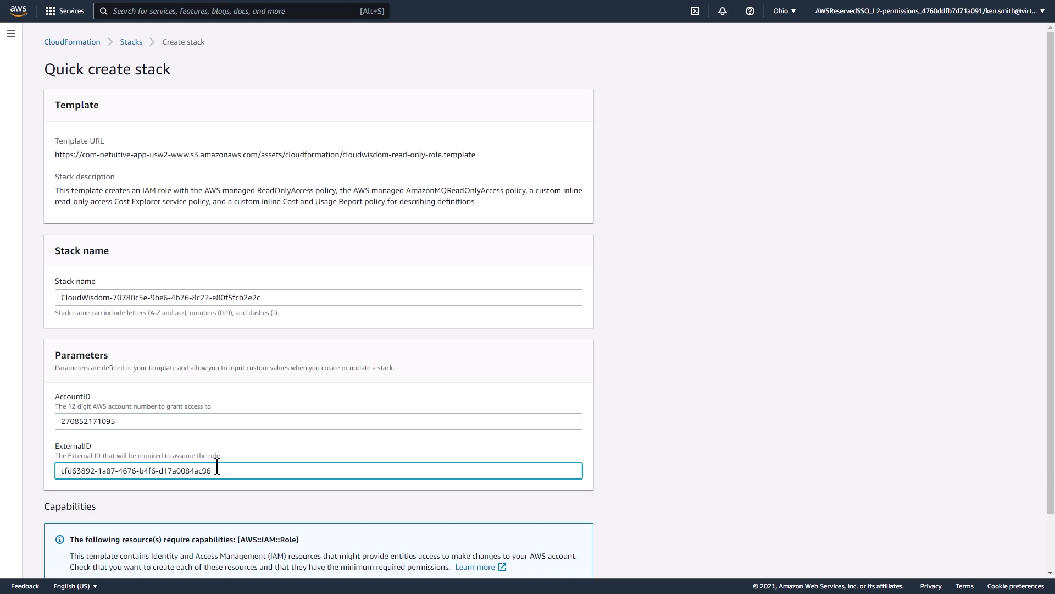
{"action": "scroll", "coordinate": [217, 464], "scroll_direction": "down", "scroll_amount": 3}
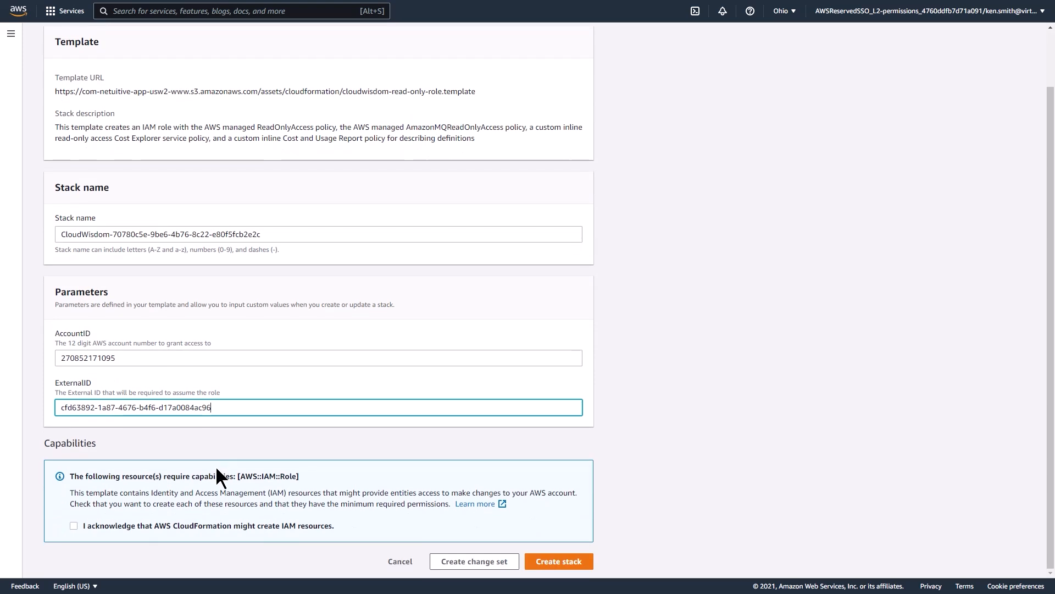
{"action": "left_click", "coordinate": [74, 526]}
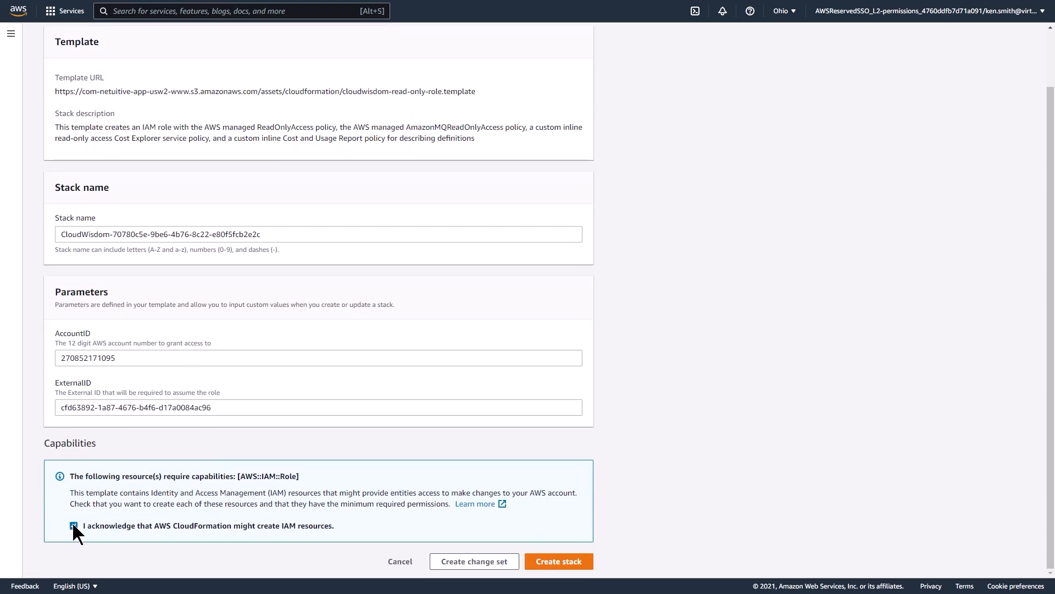
{"action": "left_click", "coordinate": [558, 565]}
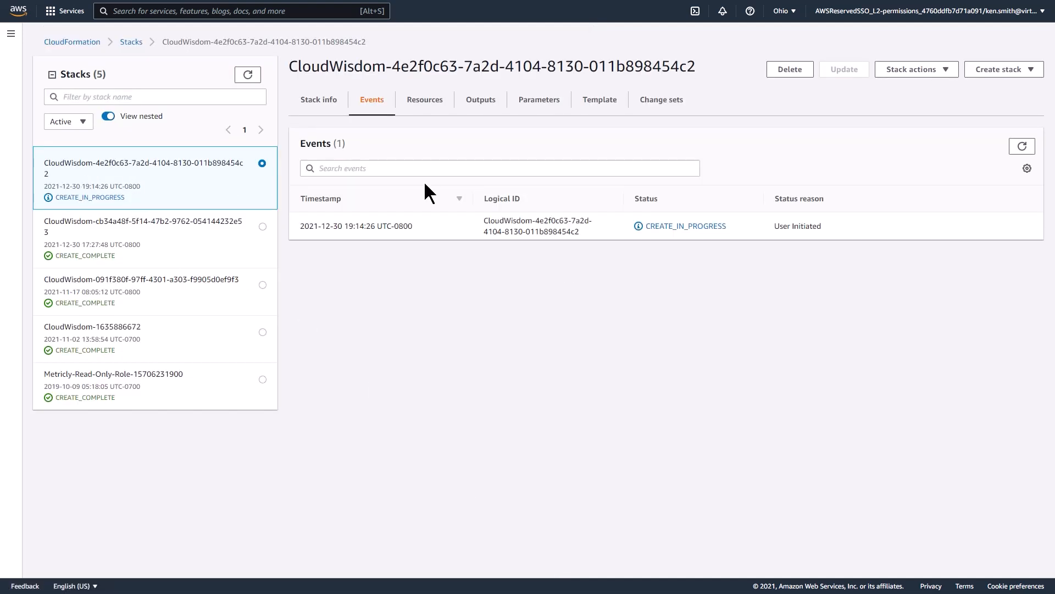
Refresh the new stack's events and the stack list to check the creation progress
{"action": "left_click", "coordinate": [1021, 146]}
{"action": "left_click", "coordinate": [1022, 147]}
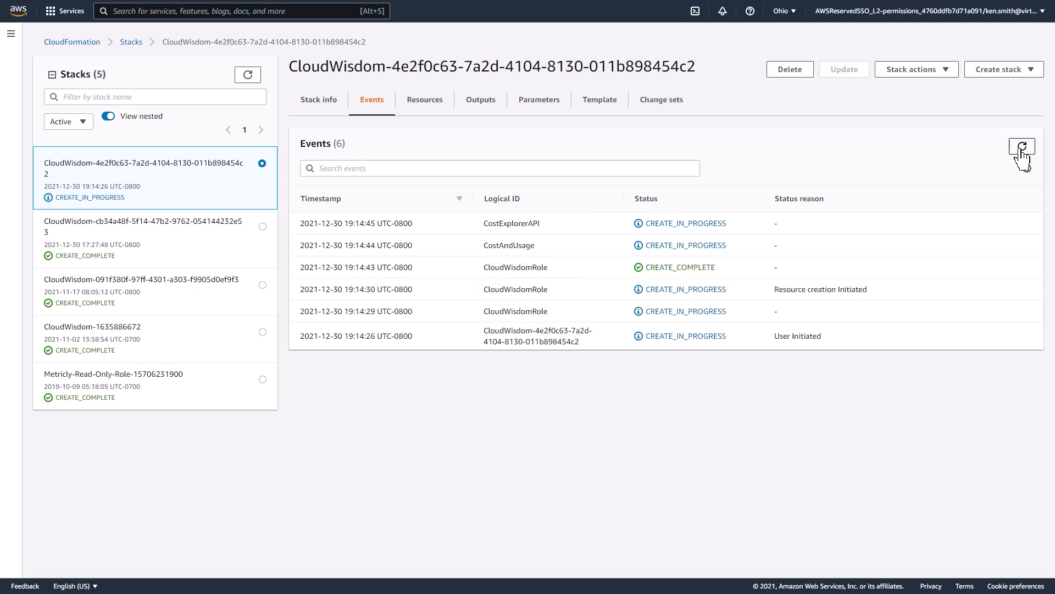
{"action": "left_click", "coordinate": [1022, 146]}
{"action": "left_click", "coordinate": [1022, 146]}
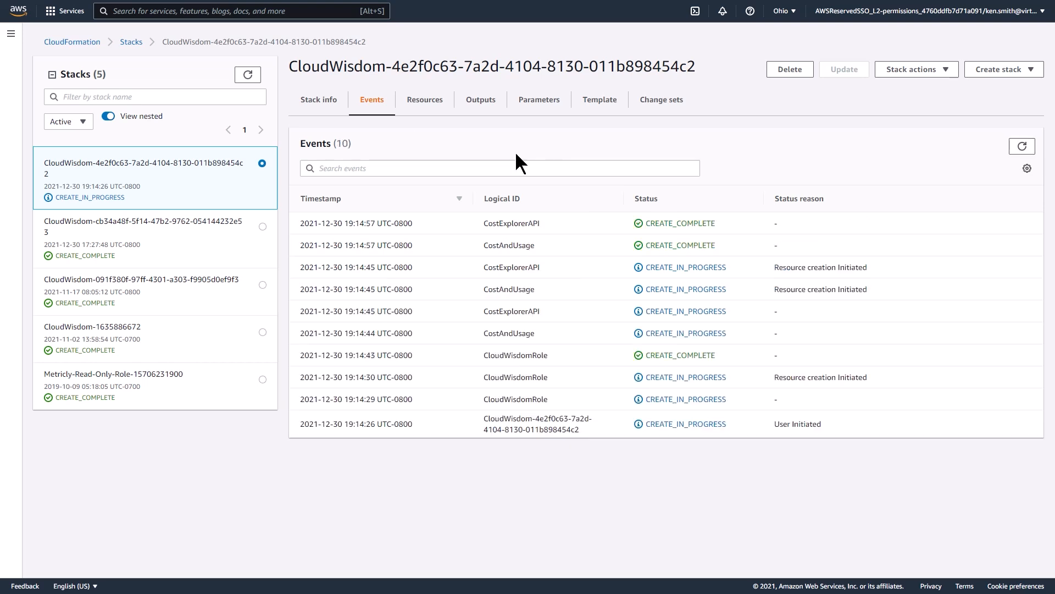
{"action": "left_click", "coordinate": [248, 77]}
Copy the RoleARN value from the new stack's outputs into the IAM Role ARN field of the Virtana integration
{"action": "left_click", "coordinate": [487, 107]}
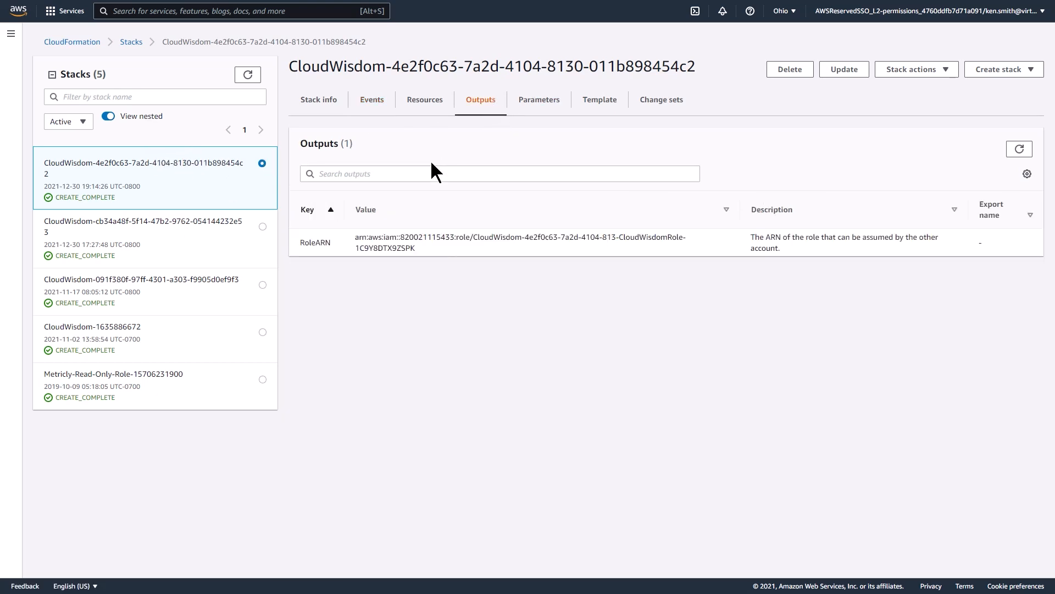
{"action": "left_click_drag", "start_coordinate": [417, 245], "coordinate": [357, 239]}
{"action": "right_click", "coordinate": [363, 240]}
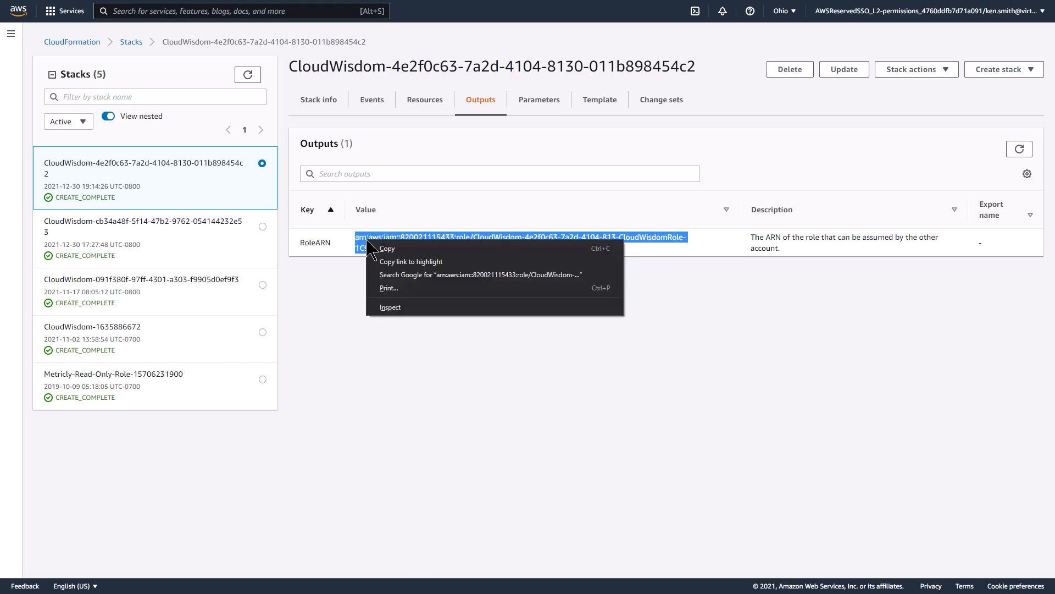
{"action": "left_click", "coordinate": [379, 249]}
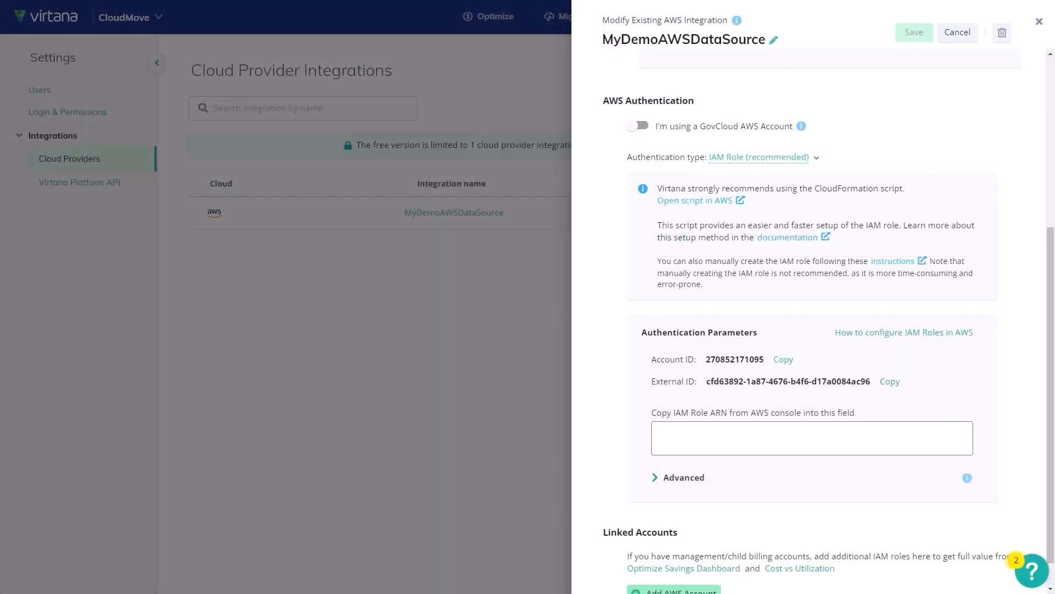
{"action": "right_click", "coordinate": [669, 433]}
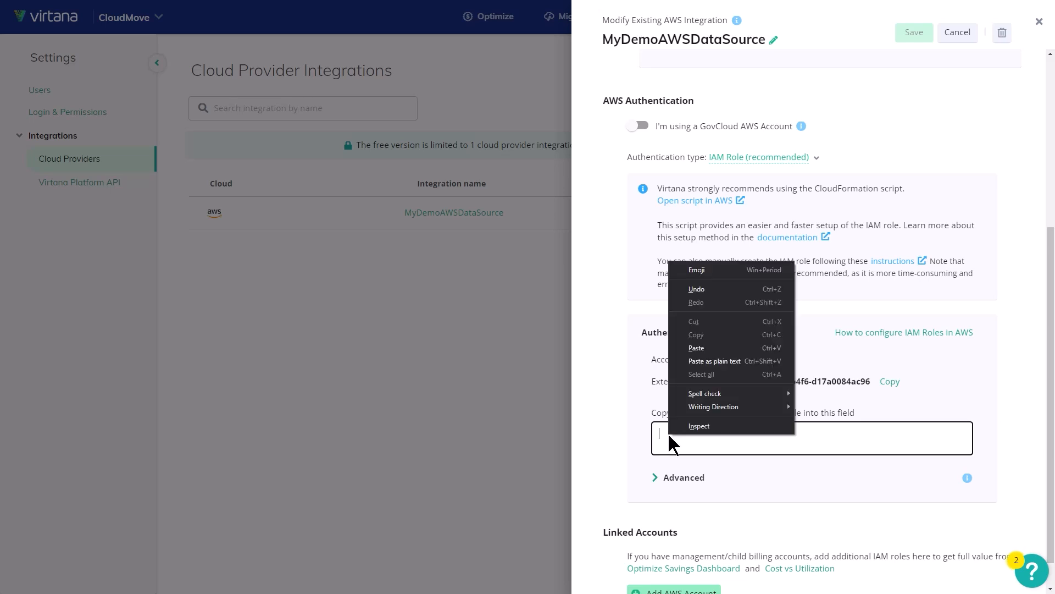
{"action": "left_click", "coordinate": [696, 348]}
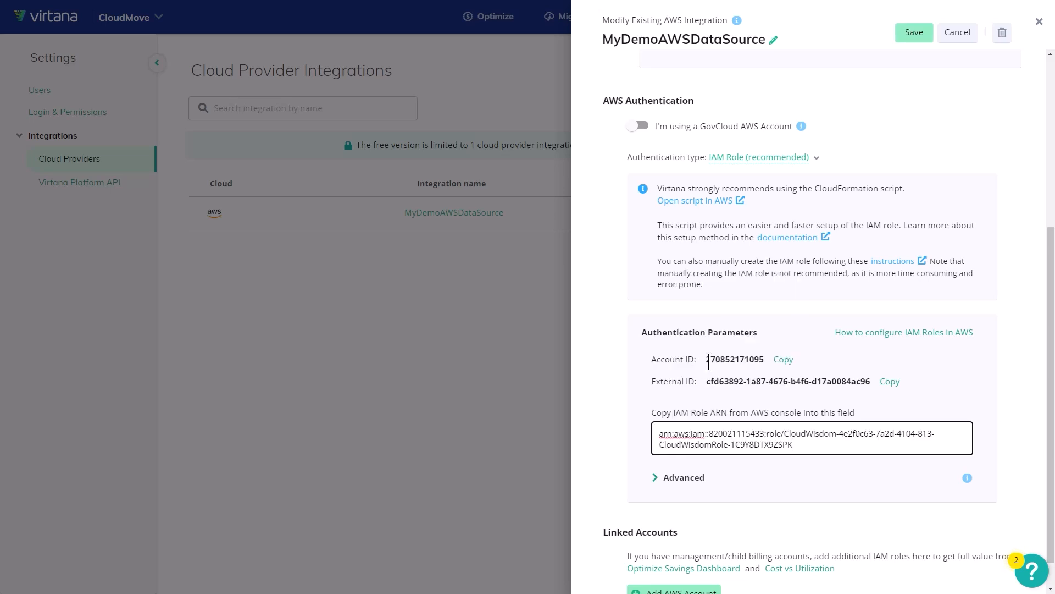
Expand the advanced authentication options to examine the EC2, RDS and S3 tag filters and the linked accounts section
{"action": "left_click", "coordinate": [712, 365]}
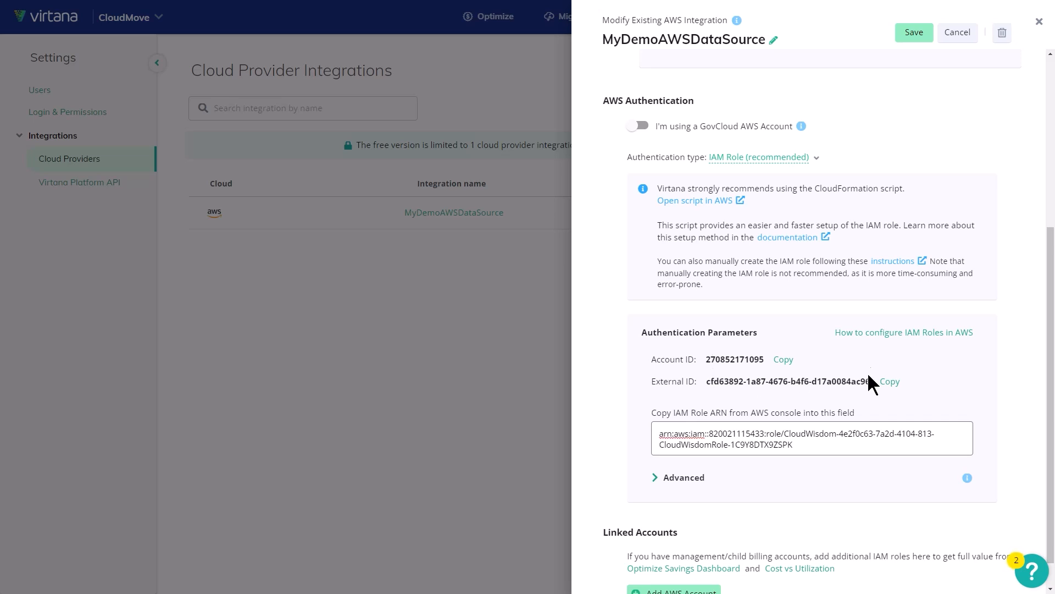
{"action": "mouse_move", "coordinate": [954, 338]}
{"action": "left_click", "coordinate": [684, 479]}
{"action": "scroll", "coordinate": [687, 487], "scroll_direction": "down", "scroll_amount": 3}
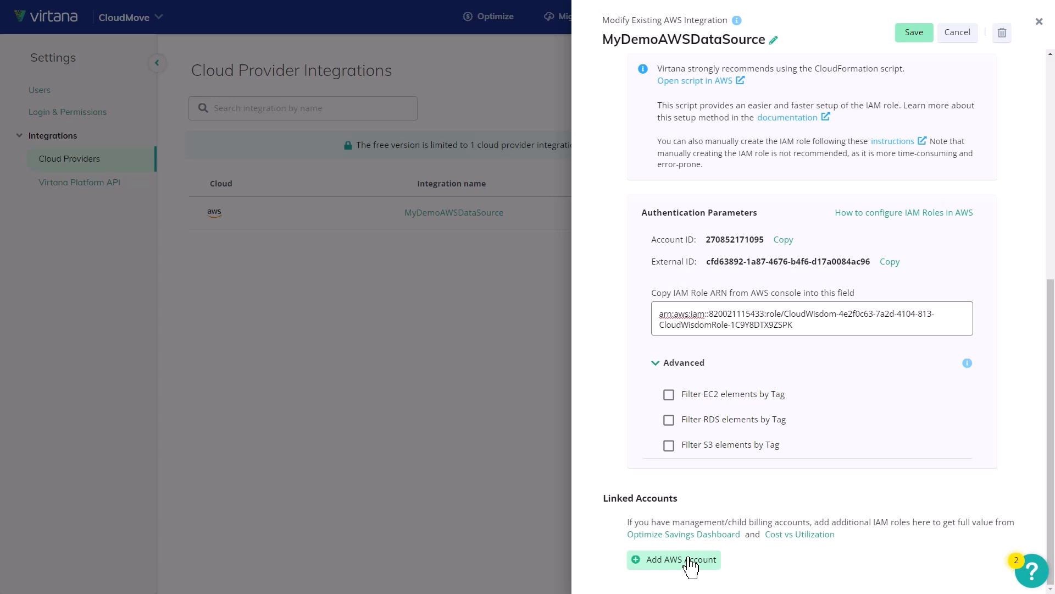
Save the MyDemoAWSDataSource integration and switch to the Optimize reports
{"action": "left_click", "coordinate": [909, 36]}
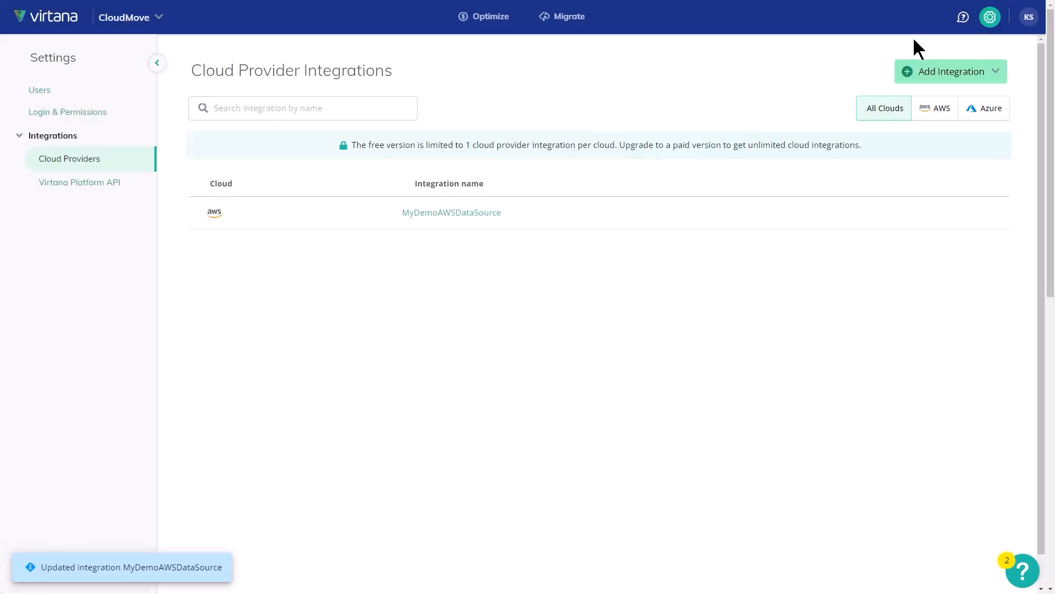
{"action": "left_click", "coordinate": [481, 17]}
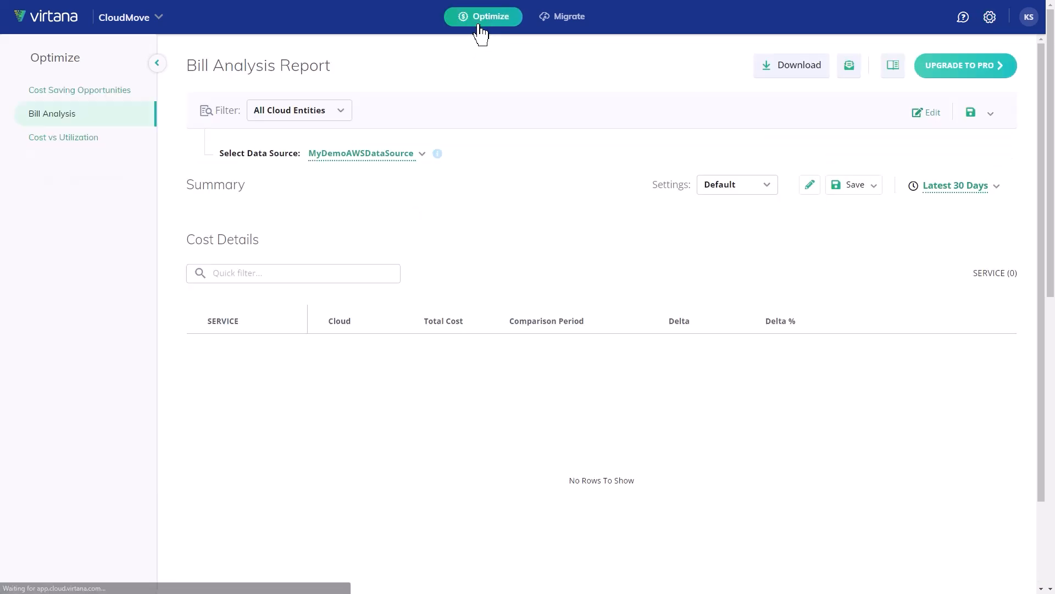